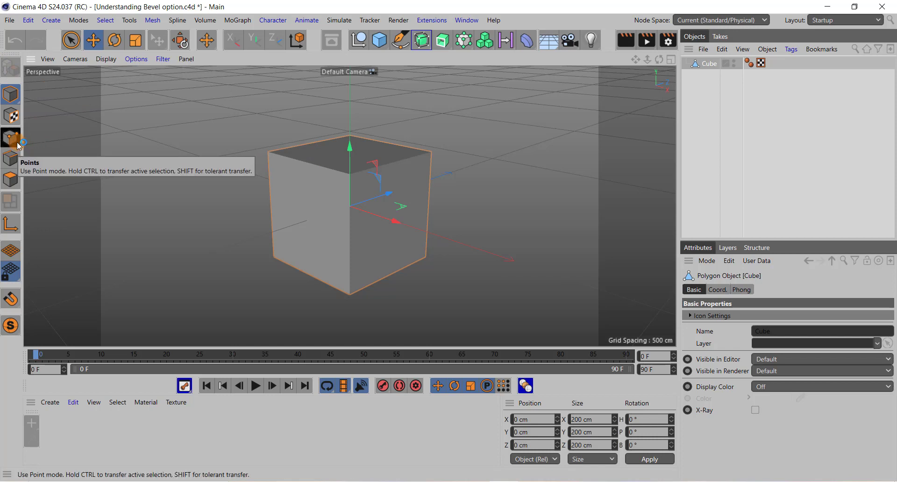
In point mode, select the cube's nearest top corner point and bevel it with an offset of about 20 cm
left_click(12, 178)
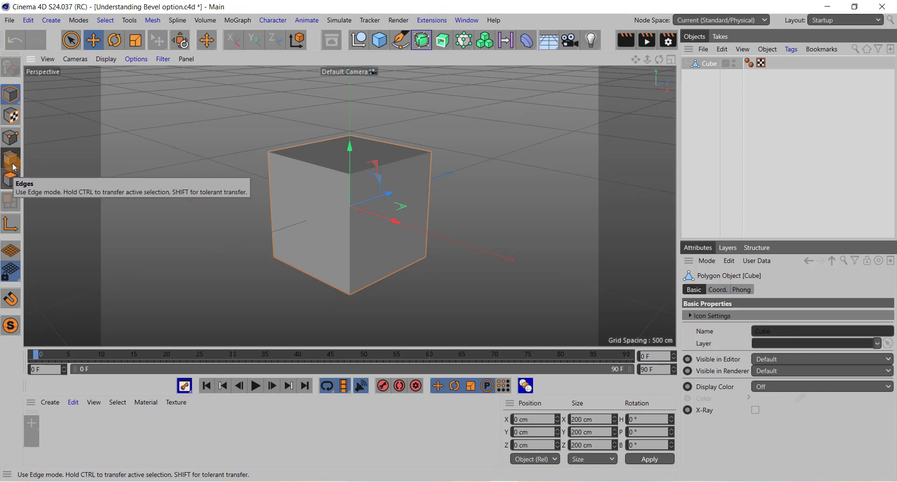
left_click(13, 138)
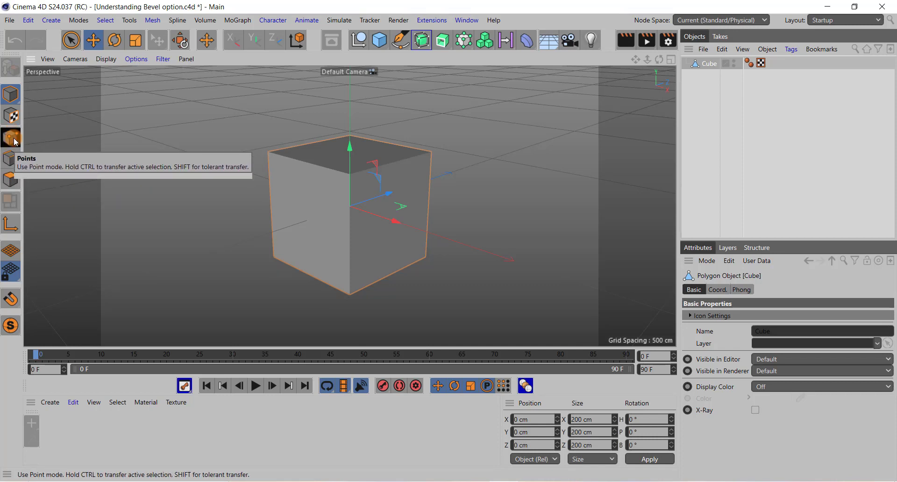
left_click(14, 139)
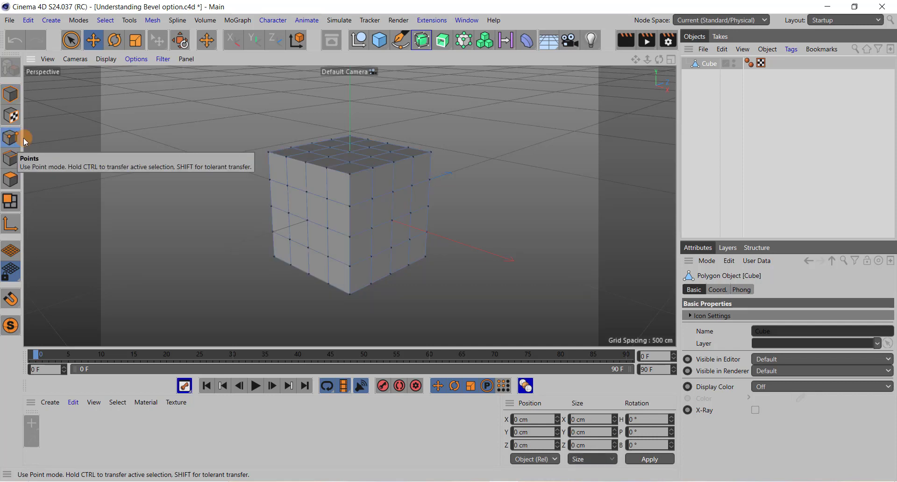
left_click(308, 185)
scroll(313, 177, "up", 4)
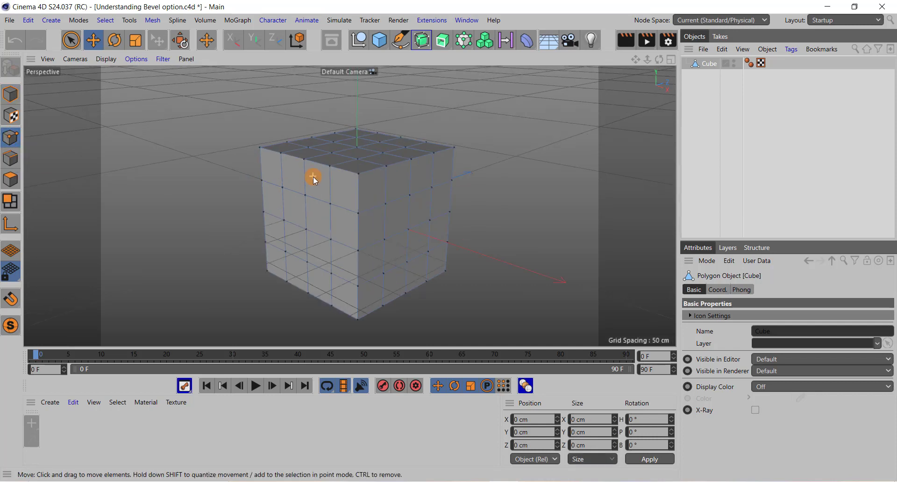
scroll(313, 176, "up", 2)
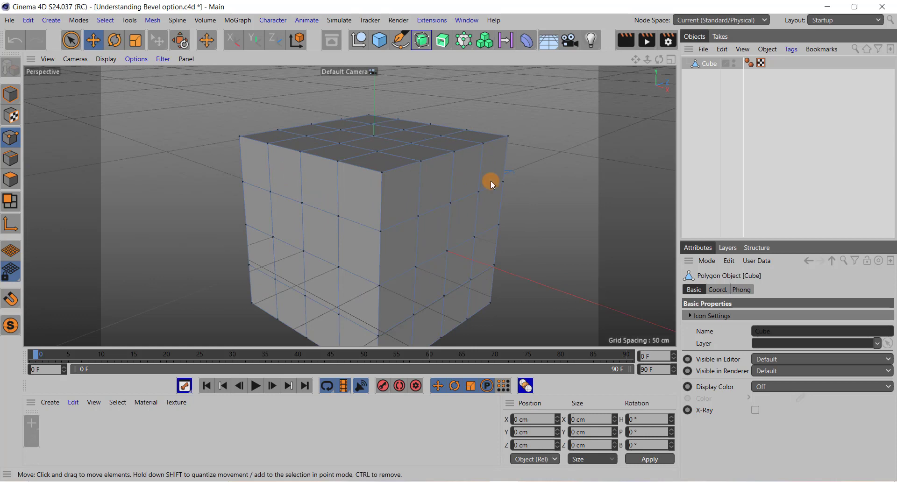
left_click(381, 173)
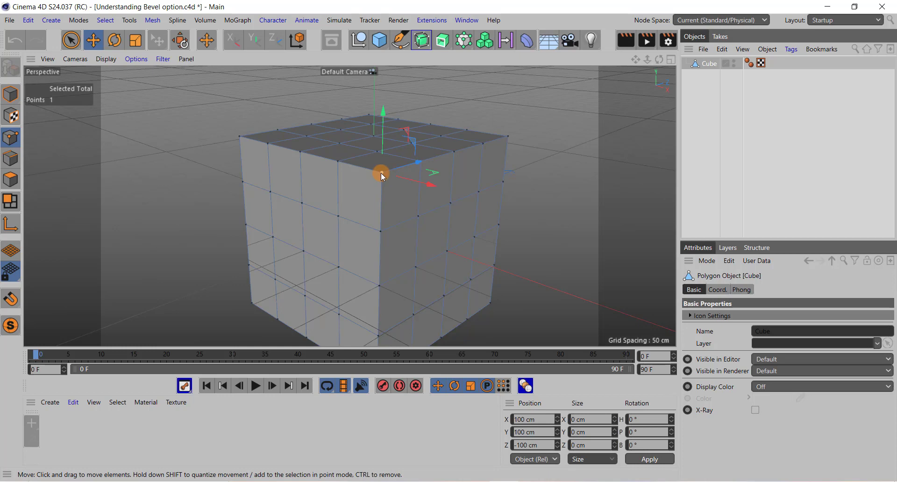
right_click(381, 173)
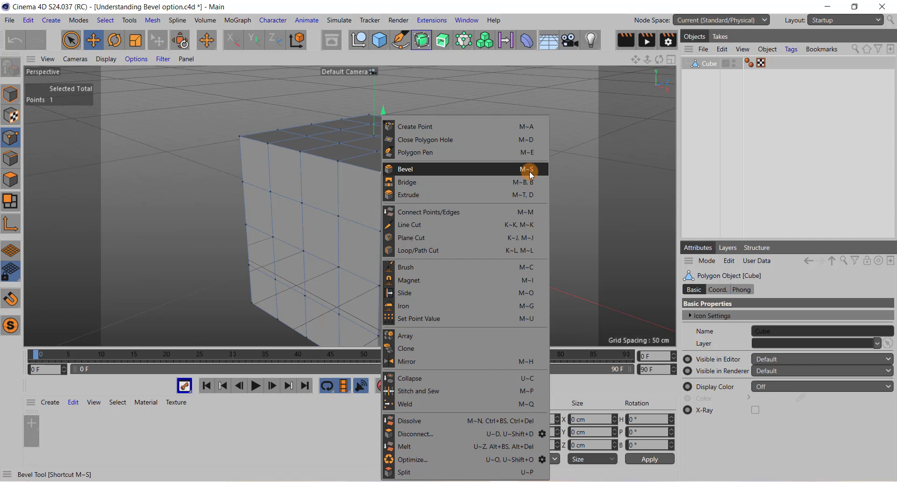
left_click(503, 175)
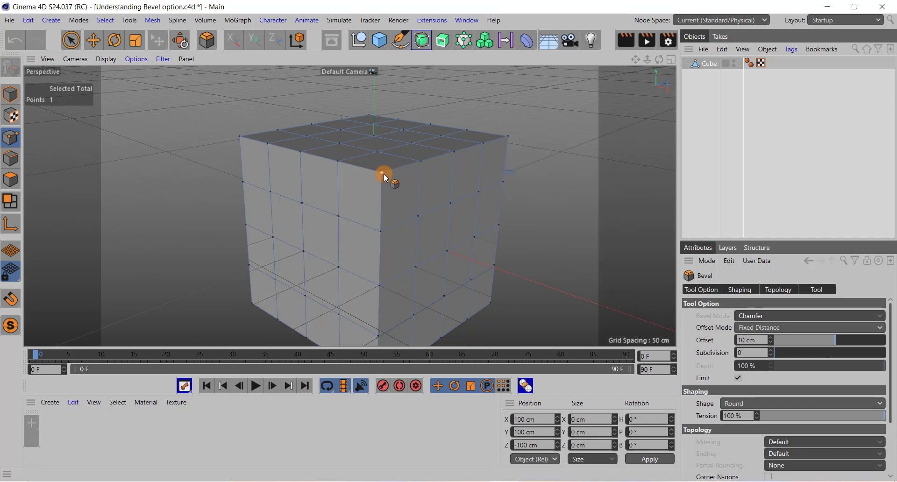
left_click_drag(383, 170, 382, 147)
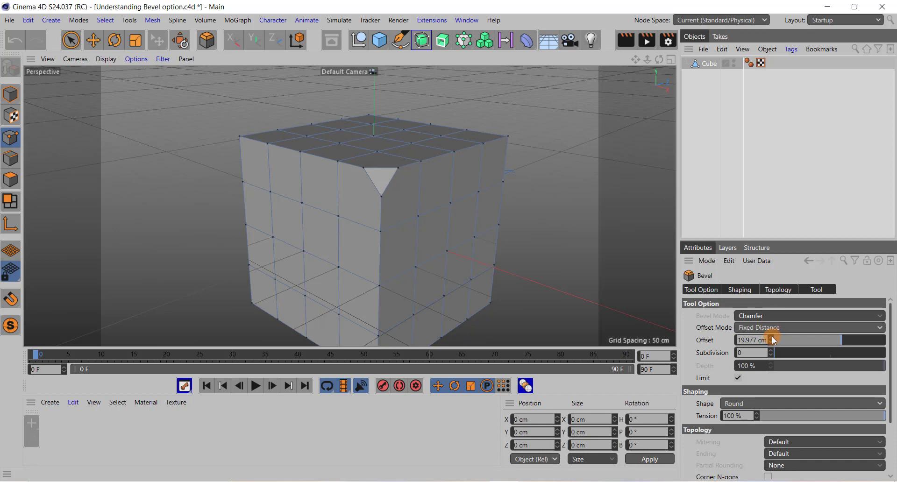
Set the corner bevel's offset to about 26 cm, its subdivision to 2 and its depth to 55 %
left_click_drag(770, 337, 770, 340)
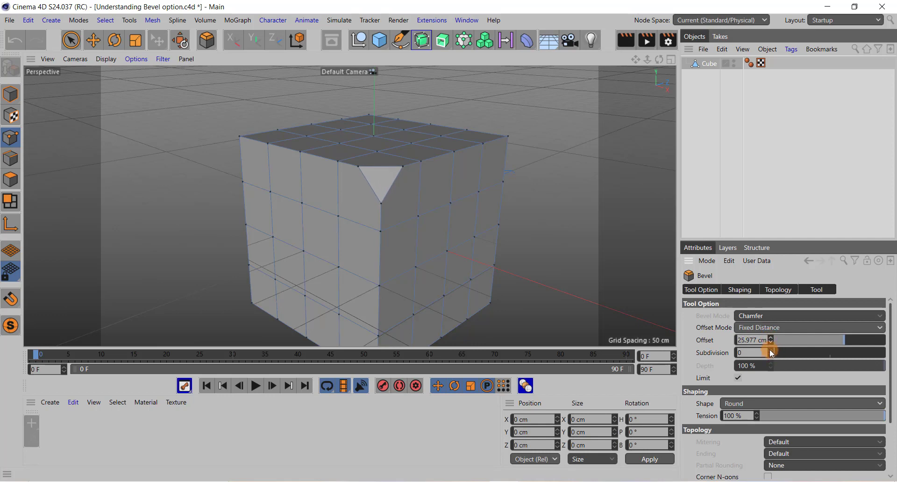
left_click(771, 351)
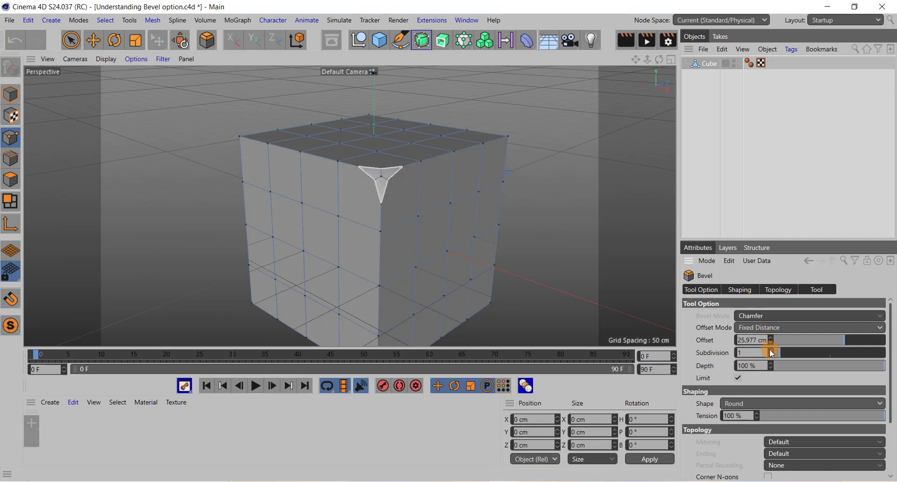
left_click(771, 350)
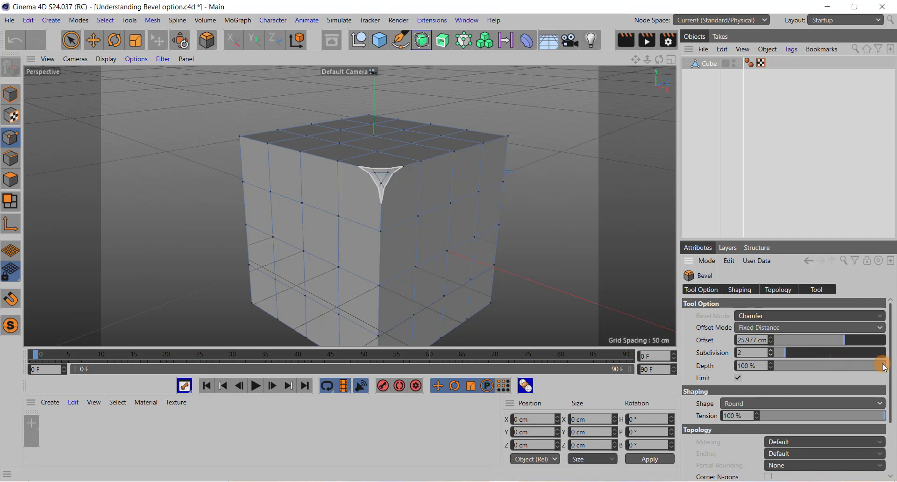
left_click_drag(883, 370, 862, 372)
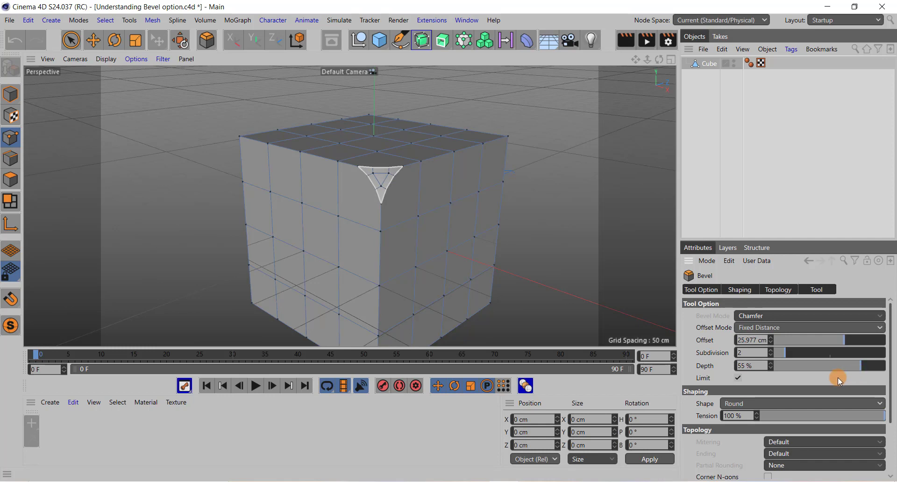
Change the corner bevel's shape to User and reshape its curve by pulling the upper curve point down into a dip
left_click(882, 403)
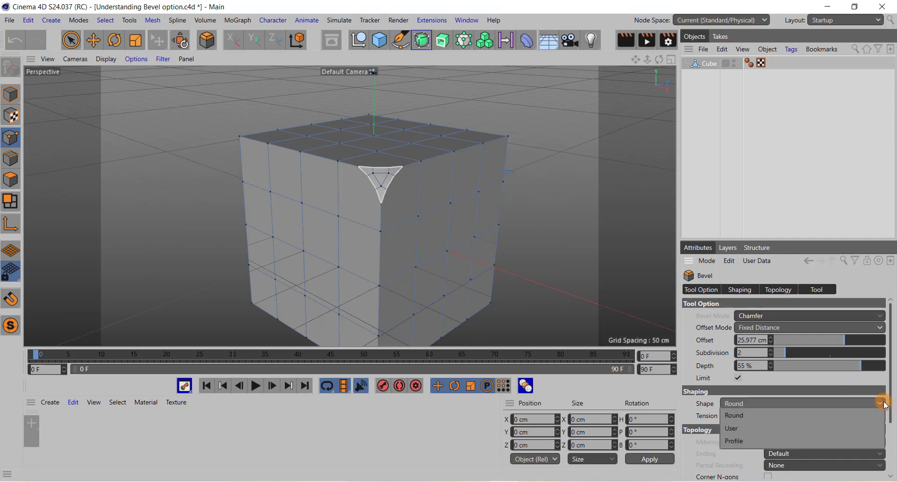
left_click(741, 426)
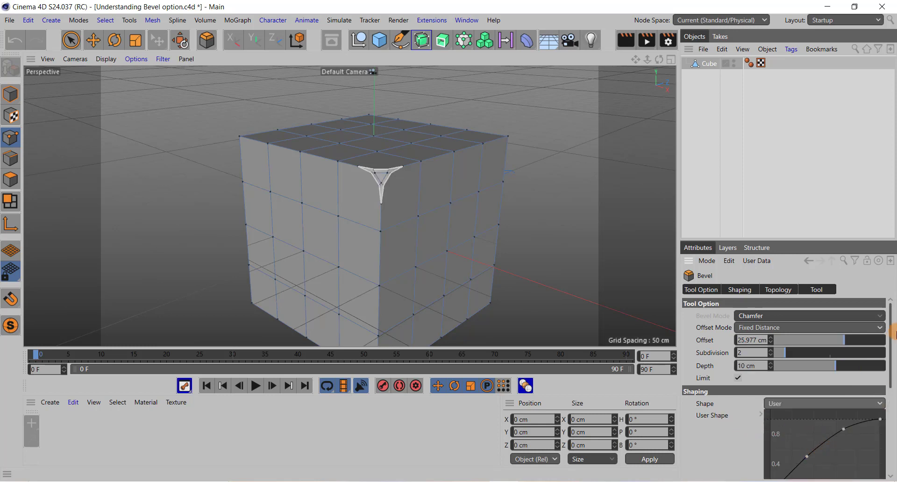
left_click_drag(891, 333, 889, 356)
left_click_drag(808, 398, 808, 416)
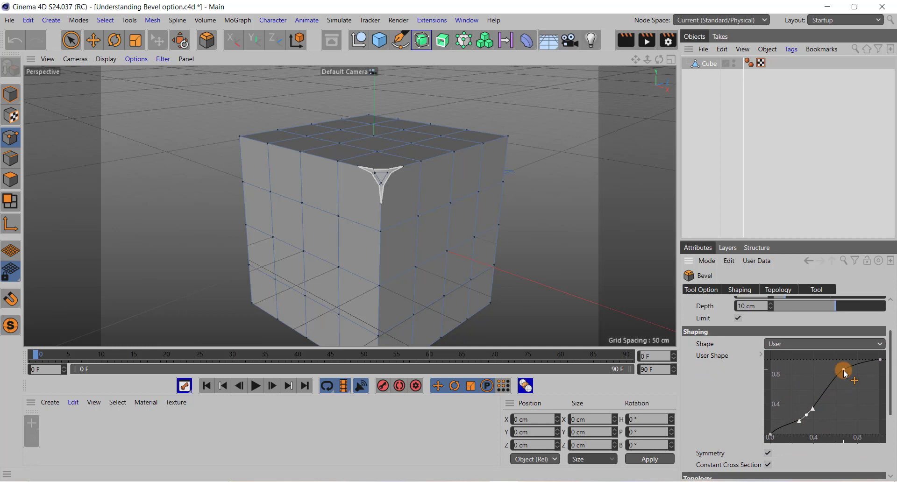
left_click_drag(843, 370, 835, 428)
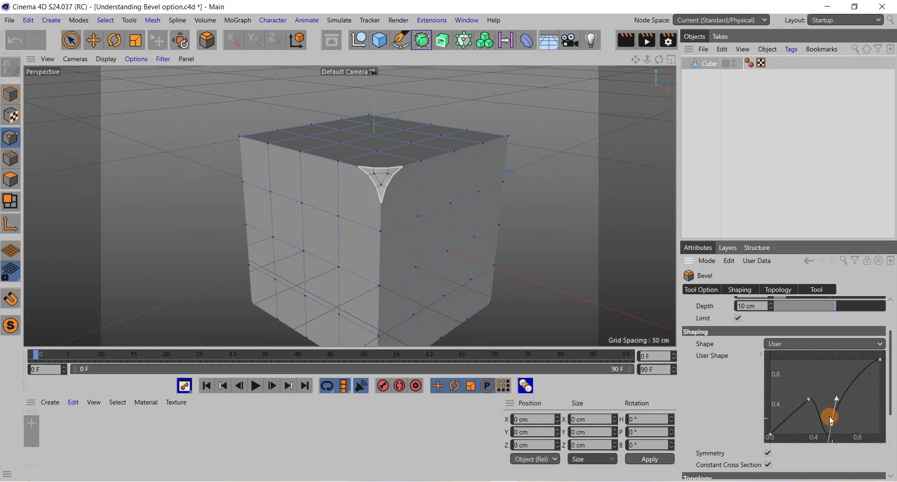
Try the Radial offset mode with an offset of about 33 cm, subdivision 3 and depth 4 cm, and undo the corner bevel
left_click(745, 289)
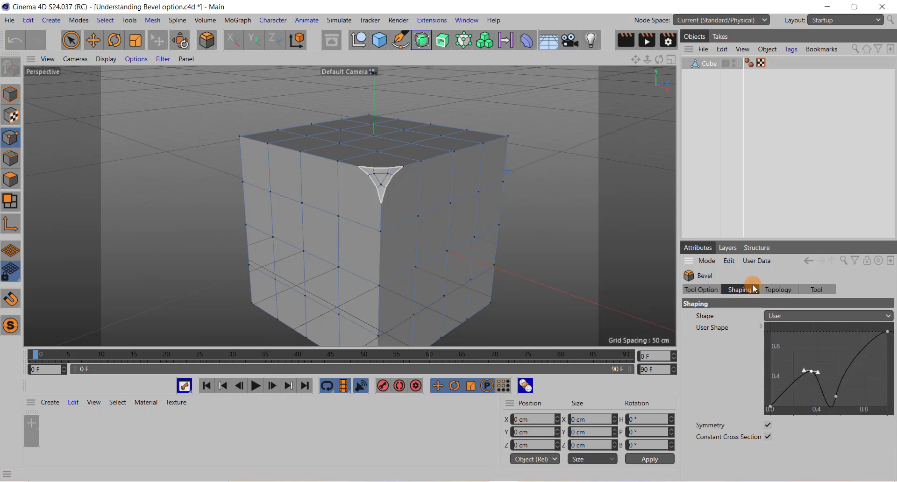
left_click(710, 291)
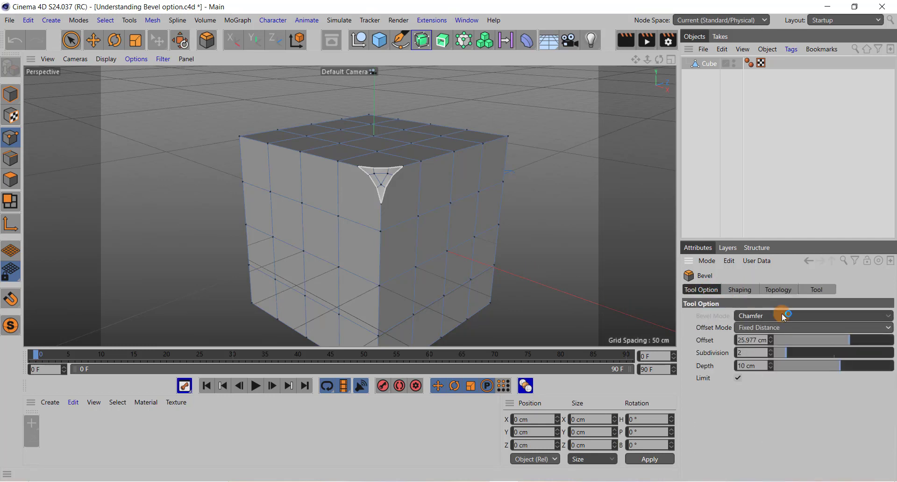
left_click(889, 328)
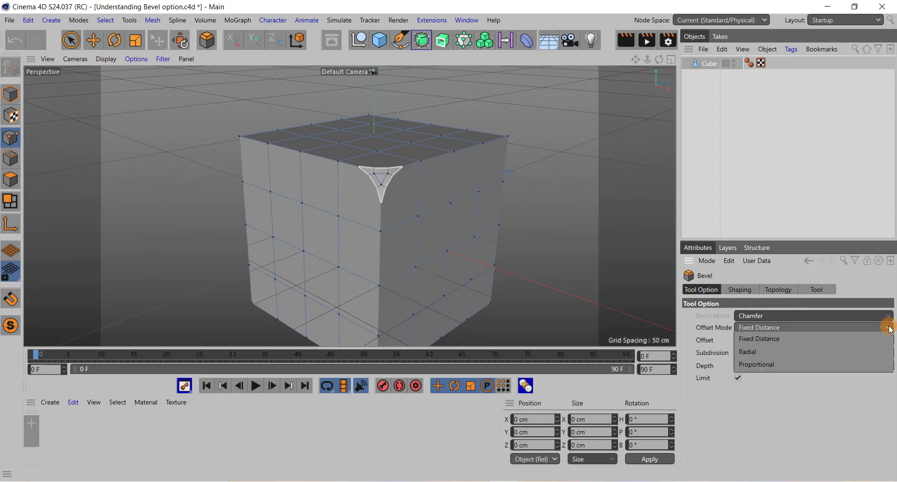
left_click(851, 355)
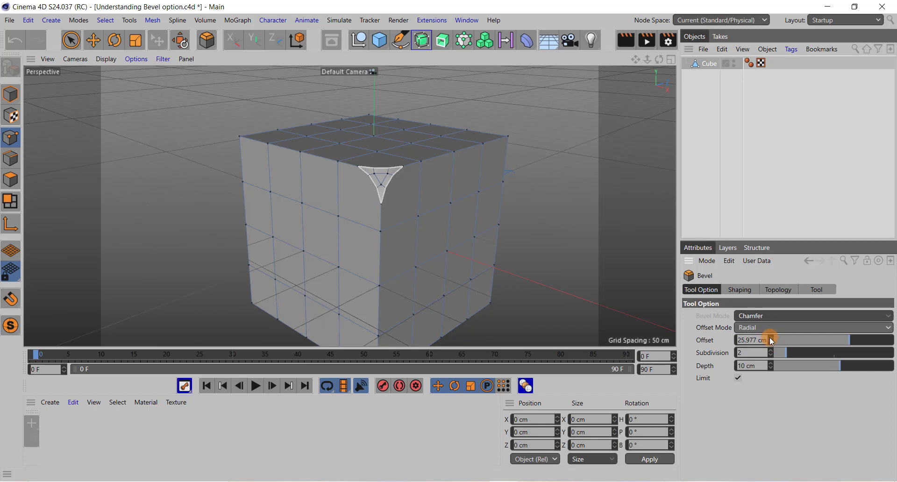
left_click_drag(770, 338, 771, 353)
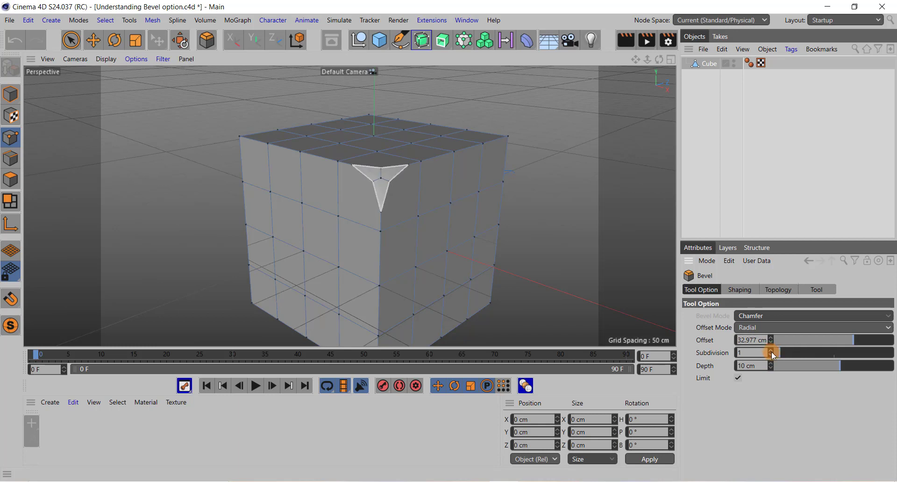
left_click_drag(770, 352, 770, 358)
left_click_drag(828, 366, 838, 360)
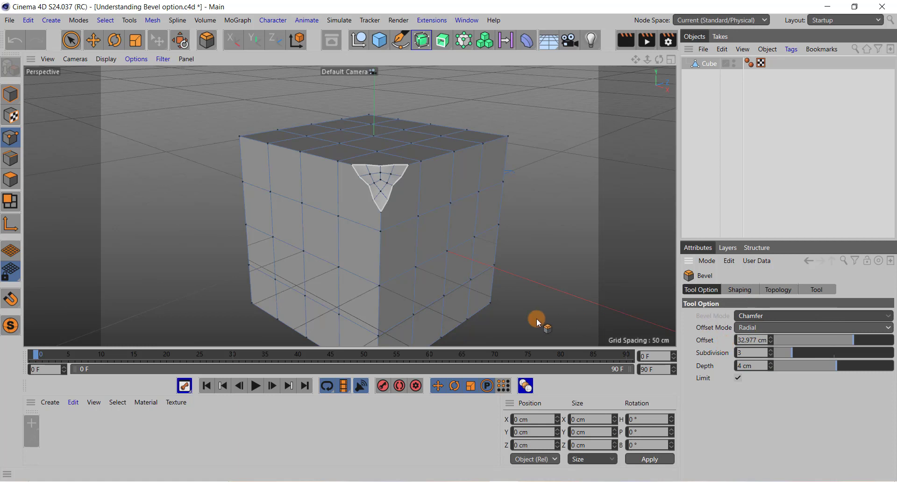
key("ctrl+z")
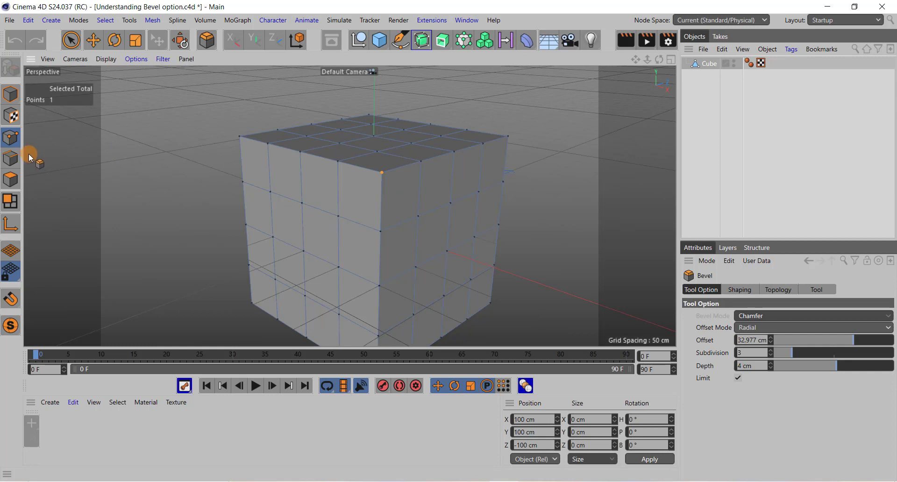
In edge mode, select the four top border edges of the cube's front-left side and apply a bevel with reset tool values
left_click(11, 158)
scroll(219, 144, "up", 2)
left_click(220, 145)
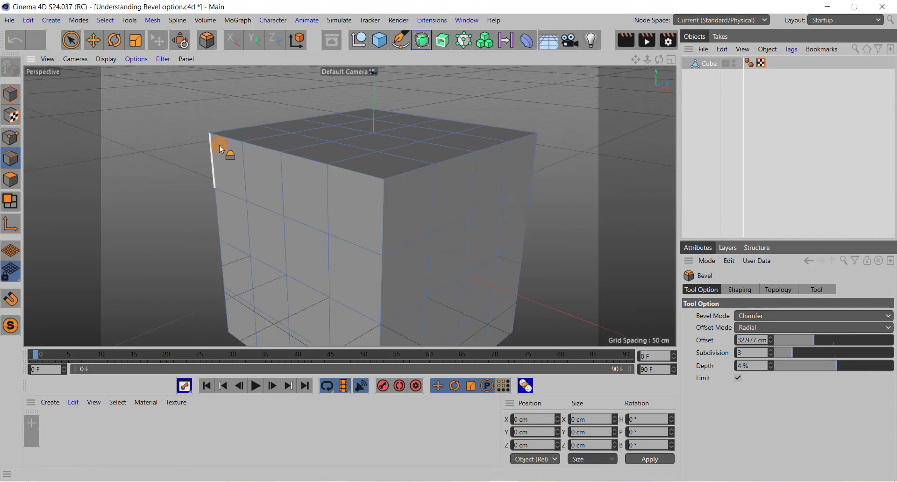
left_click(230, 145)
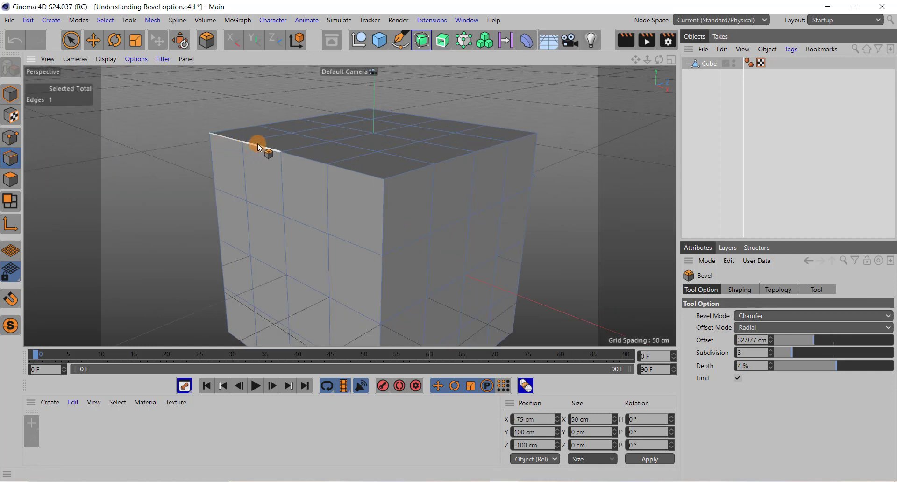
mouse_move(257, 144)
left_mouse_down()
mouse_move(352, 169)
mouse_move(161, 198)
left_mouse_up()
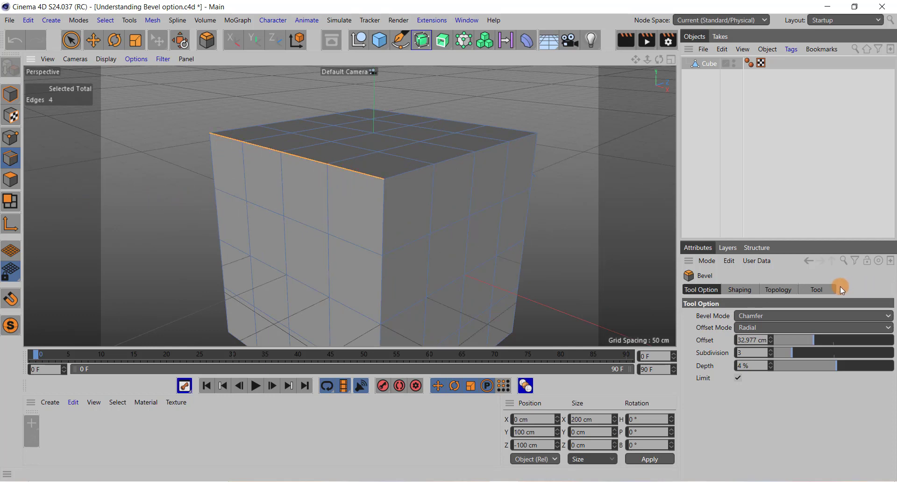
left_click(825, 288)
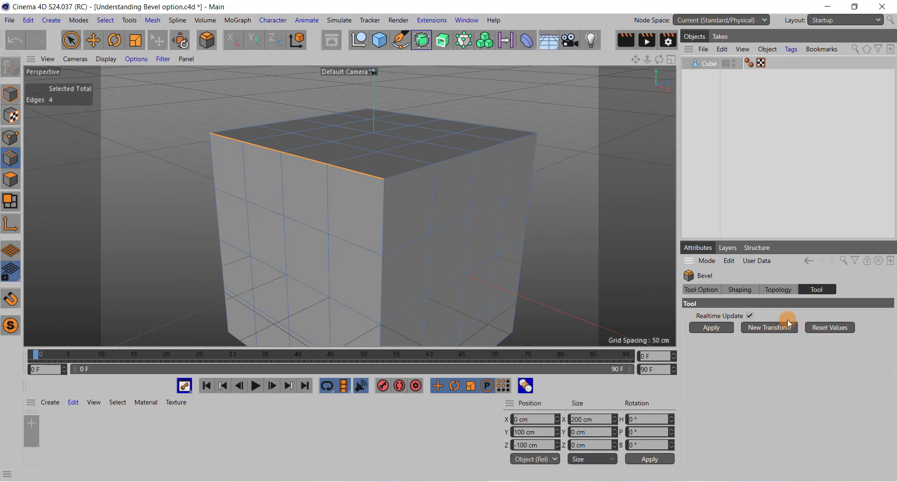
left_click(697, 327)
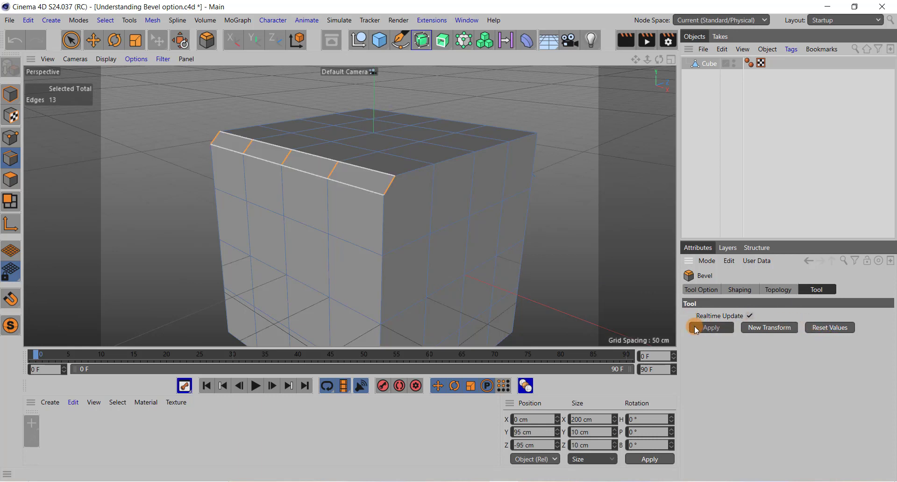
Set the edge bevel's subdivision to 4 and its depth to 59 %, trying a depth of -69 % first
left_click(699, 291)
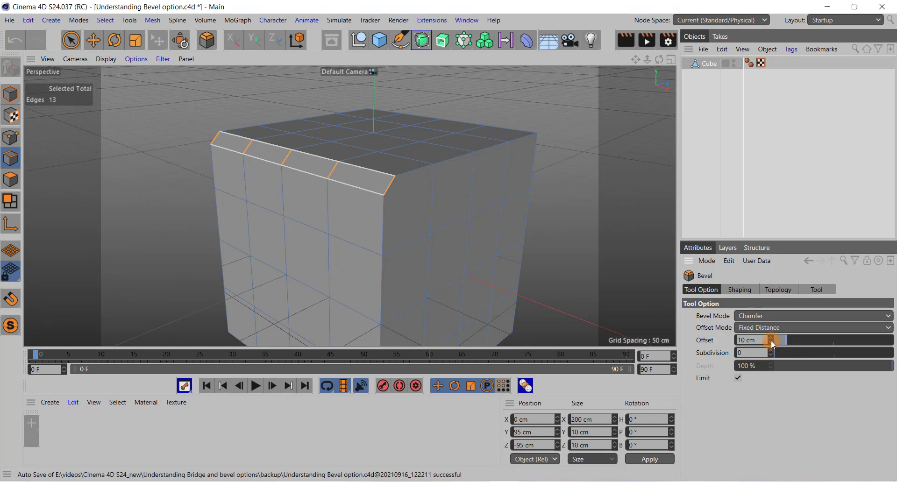
left_click_drag(771, 341, 771, 348)
left_click(771, 353)
left_click(771, 352)
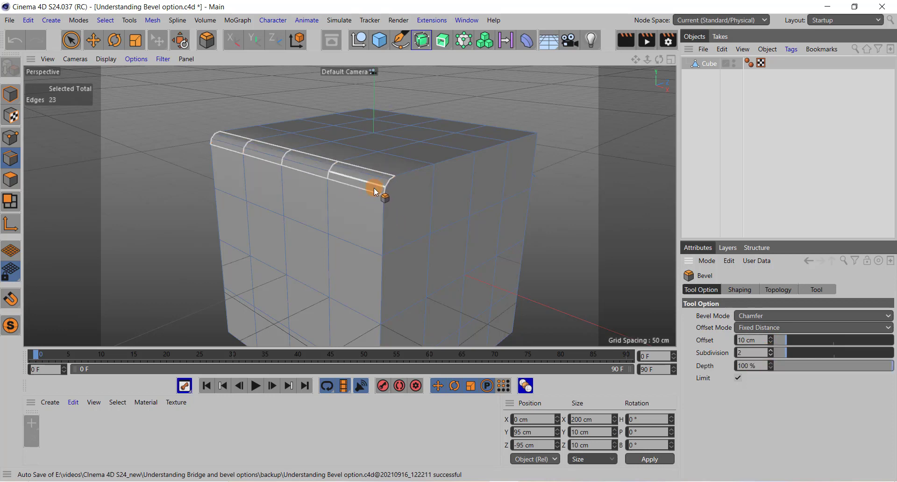
left_click(771, 350)
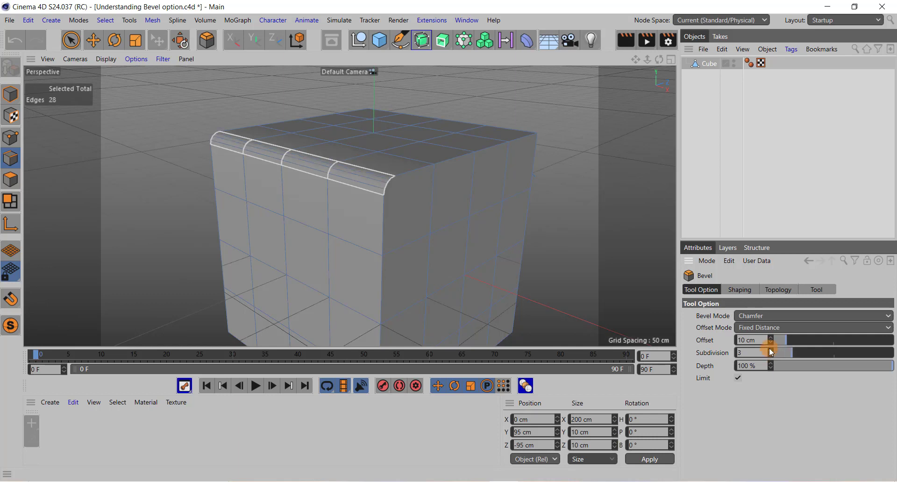
left_click(771, 350)
left_click_drag(887, 371, 802, 377)
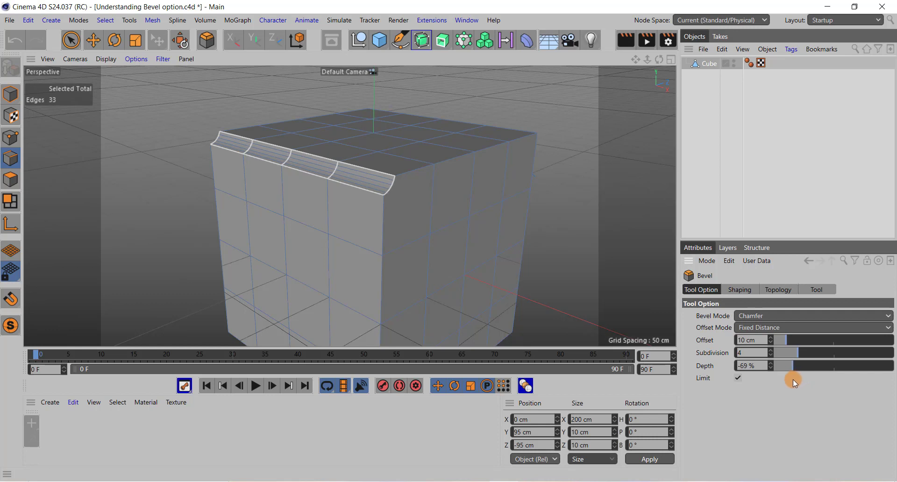
left_click_drag(795, 383, 870, 389)
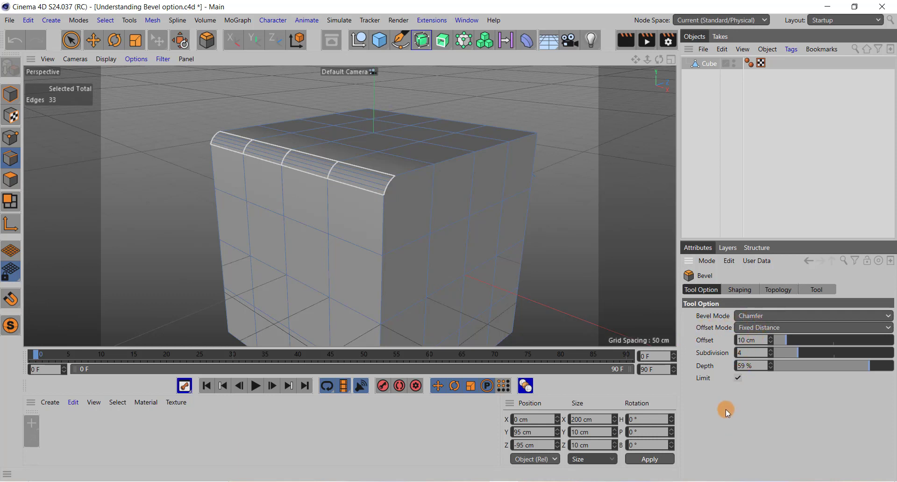
Change the edge bevel's shape to User and reshape its curve by pulling the upper point down and raising the lower point
left_click(743, 290)
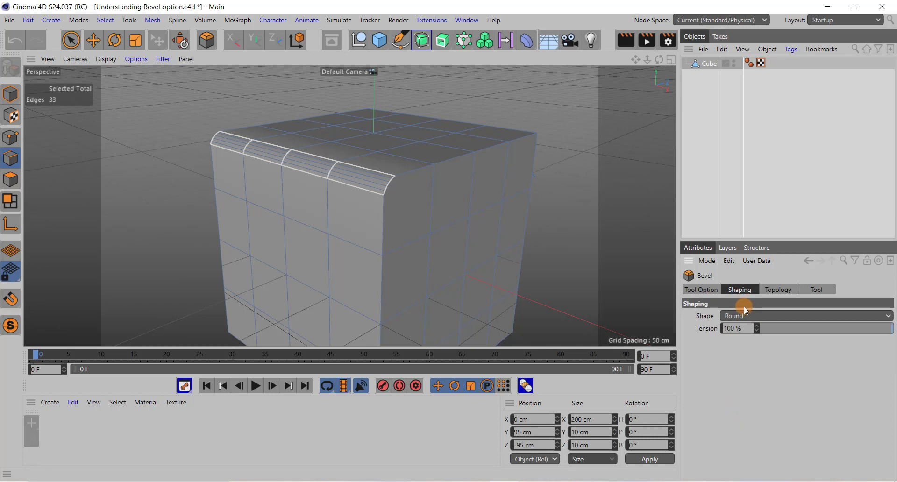
left_click(746, 318)
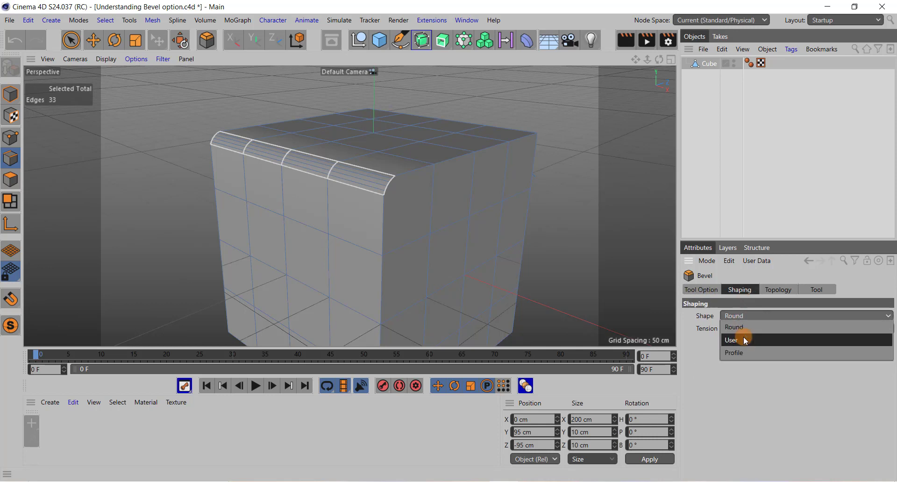
left_click(744, 338)
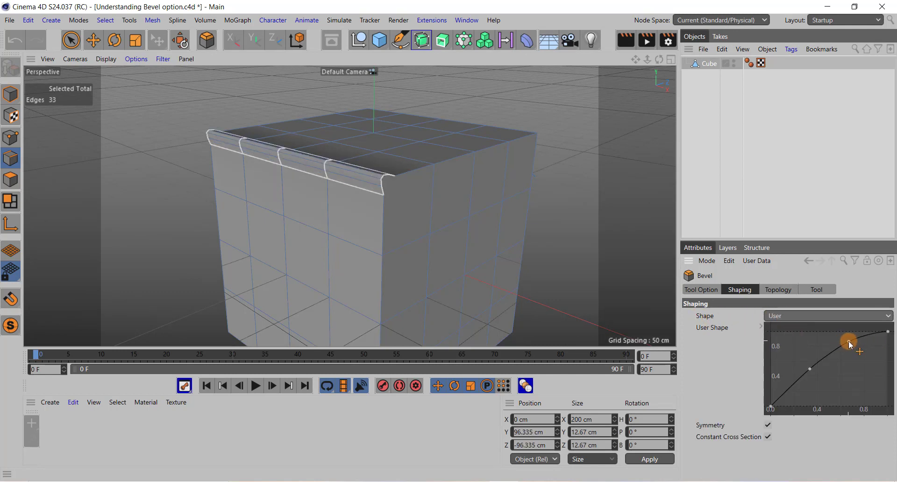
left_click_drag(849, 341, 802, 362)
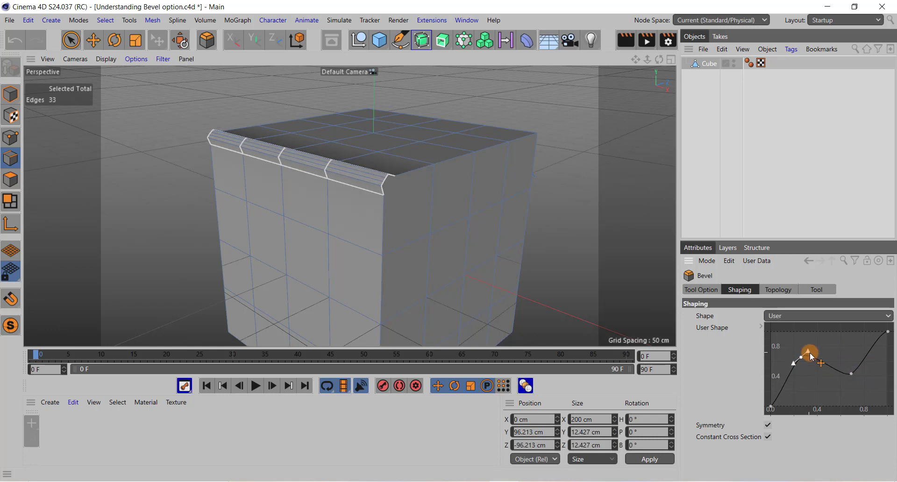
mouse_move(806, 349)
left_mouse_down()
mouse_move(779, 346)
mouse_move(810, 363)
left_mouse_up()
Try the Profile shape on the edge bevel and undo the bevel
left_click(794, 316)
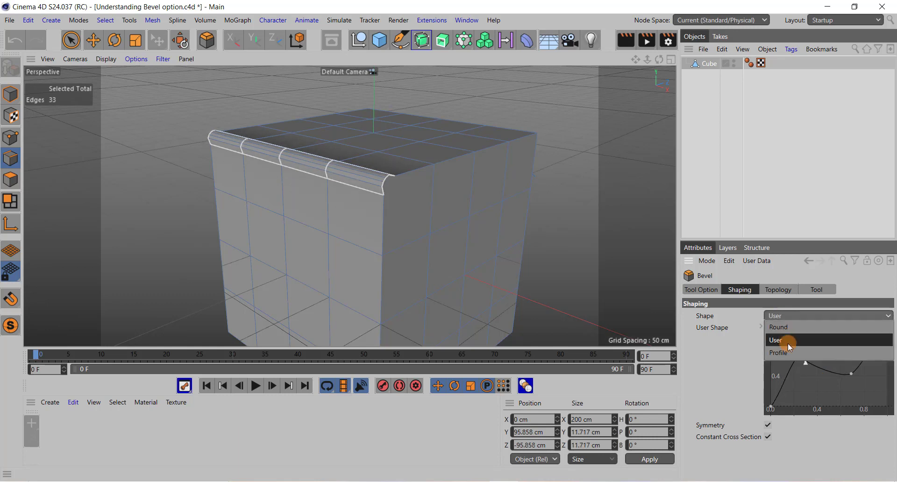
left_click(783, 353)
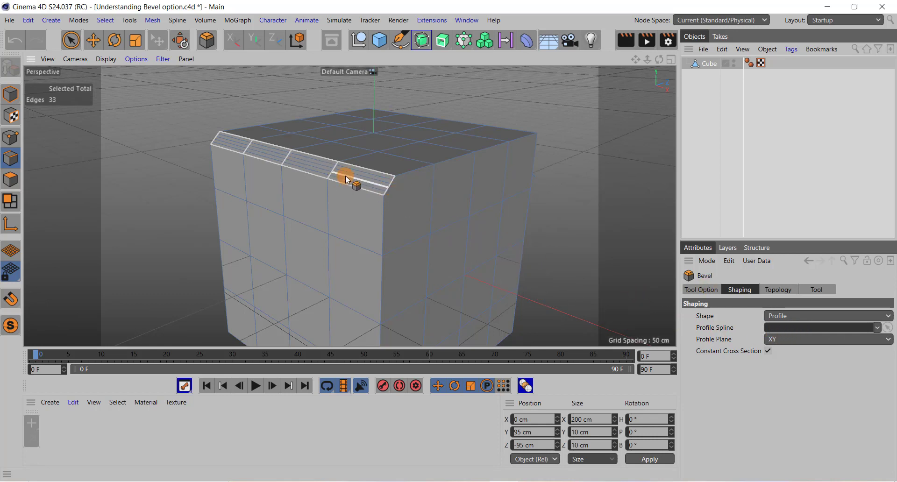
left_click(529, 305)
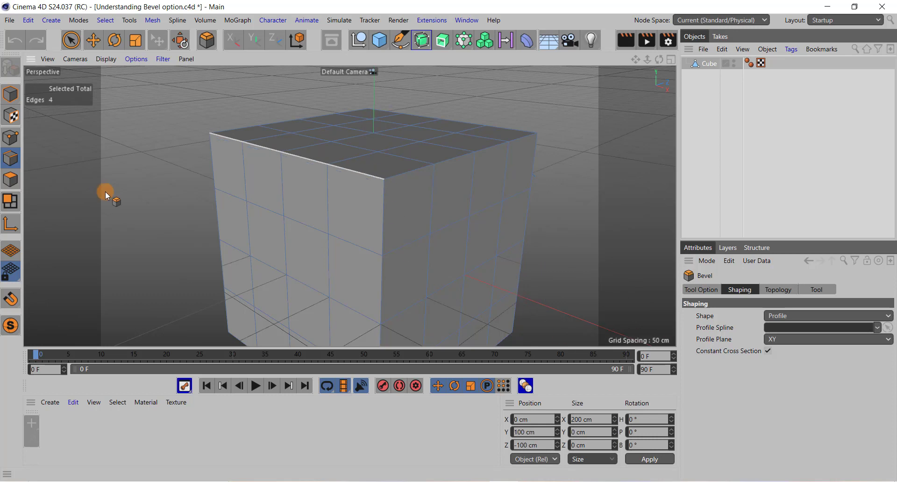
In polygon mode, select the four central polygons on the cube's front-left face
left_click(10, 180)
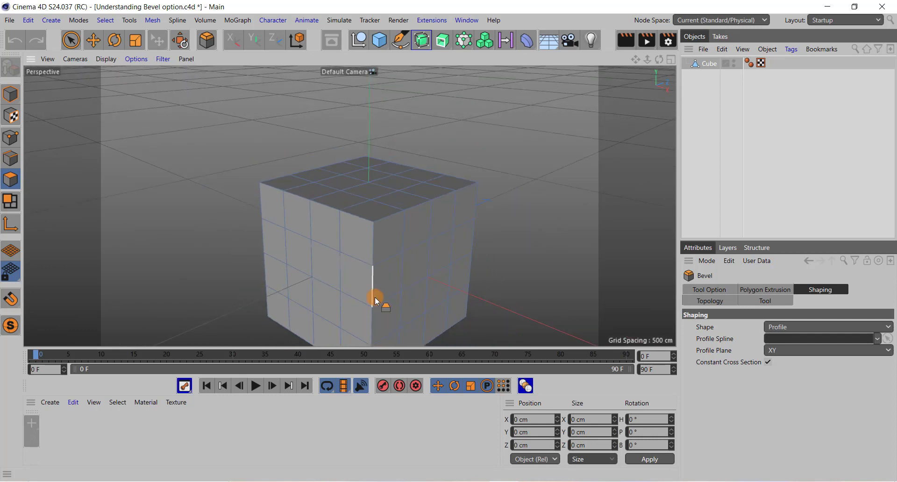
left_click_drag(375, 296, 362, 256, "alt")
left_click(299, 216)
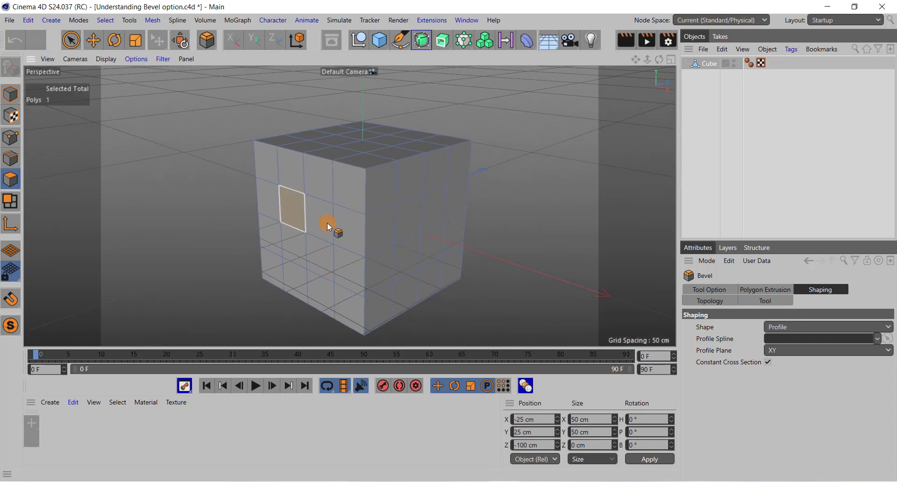
left_click(321, 222, "shift")
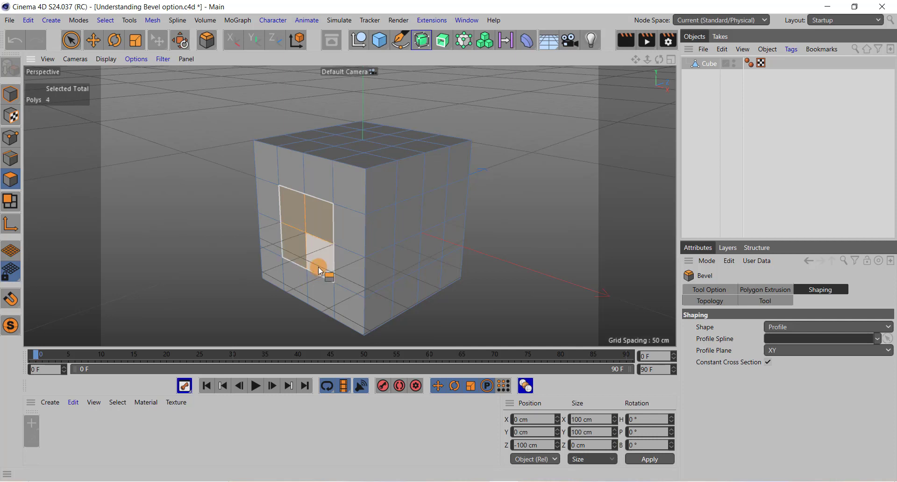
Reset the Bevel tool's values and apply a bevel to the four selected polygons
left_click_drag(332, 257, 341, 243, "alt")
left_click(765, 301)
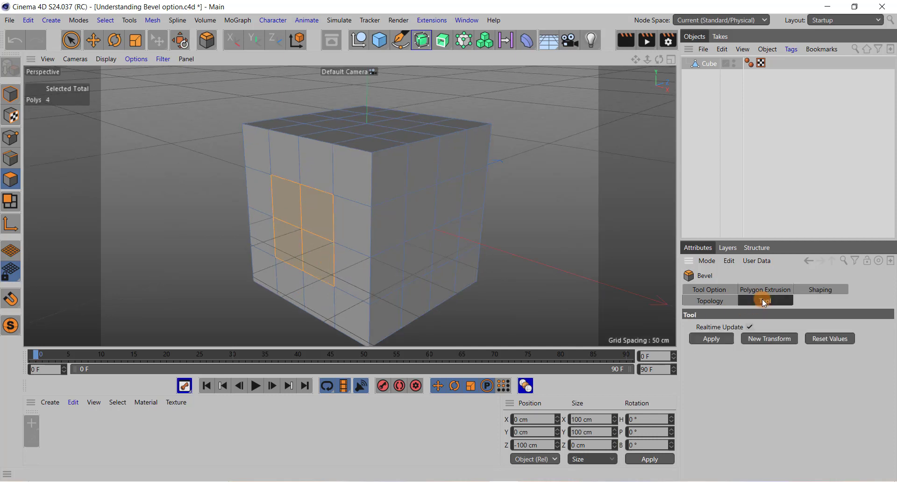
left_click(820, 338)
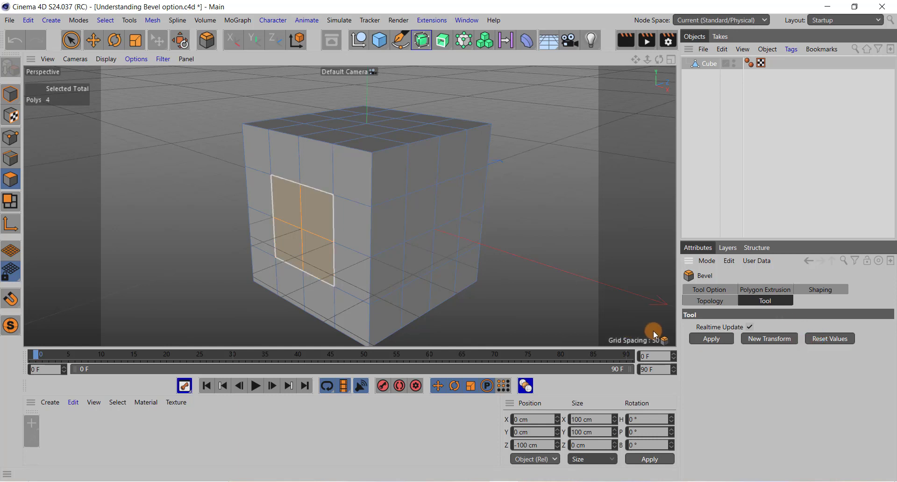
left_click(711, 338)
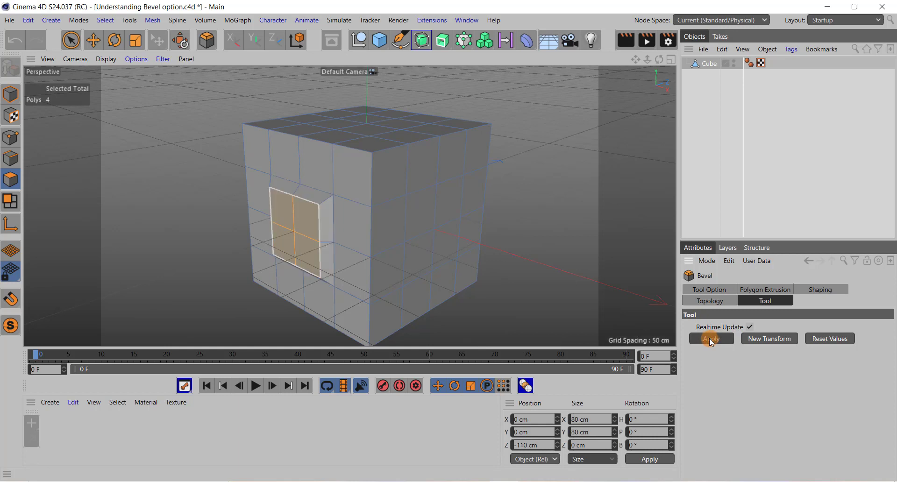
Set the polygon bevel's offset to 18 cm, its subdivision to 2 and its depth to -100 %
left_click(720, 292)
left_click(720, 293)
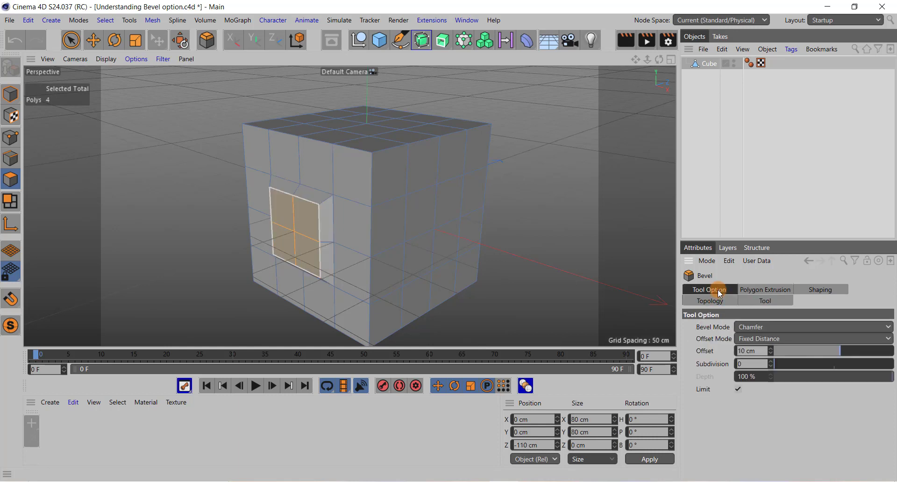
left_click(770, 351)
left_click_drag(770, 350, 771, 349)
scroll(335, 252, "up", 2)
scroll(336, 251, "up", 1)
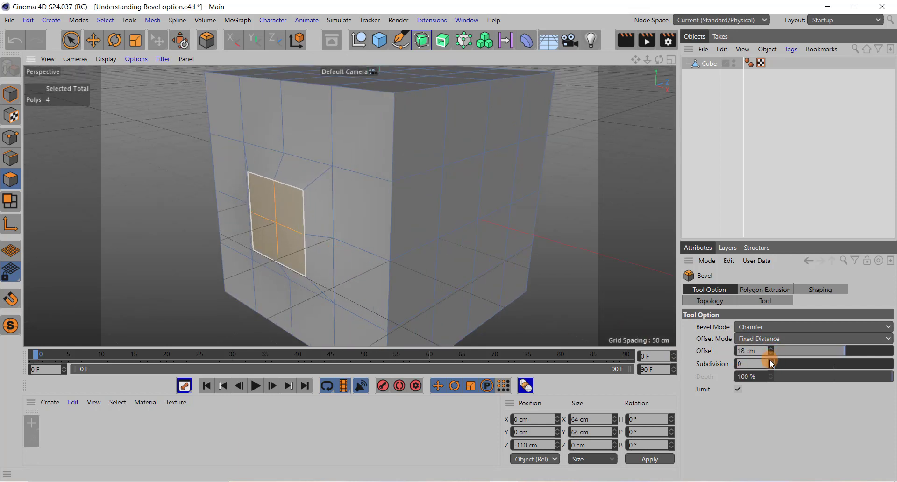
left_click(771, 360)
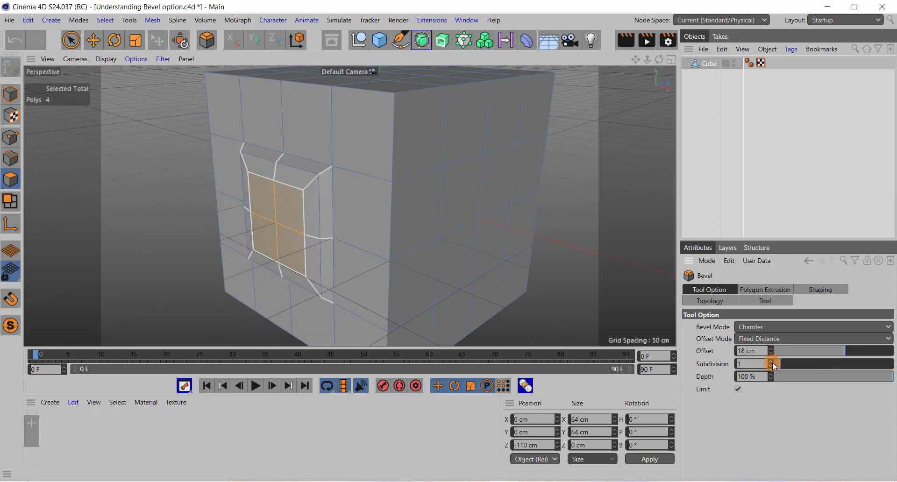
left_click(769, 363)
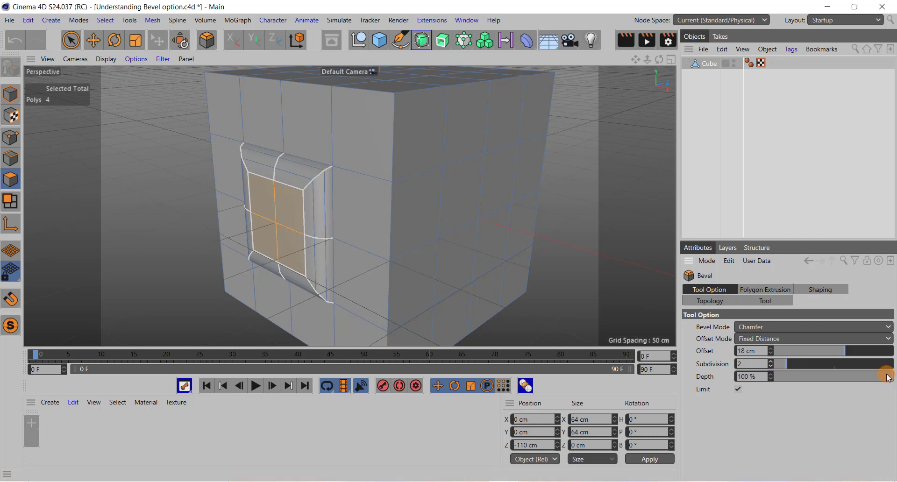
left_click_drag(890, 378, 774, 396)
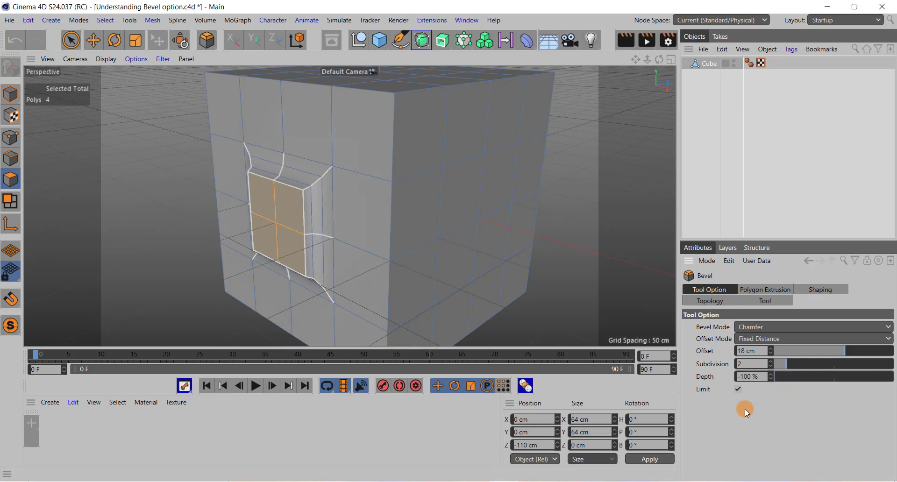
Try the Solid bevel mode on the selected polygons with an offset of 13 cm
left_click(821, 326)
left_click(807, 335)
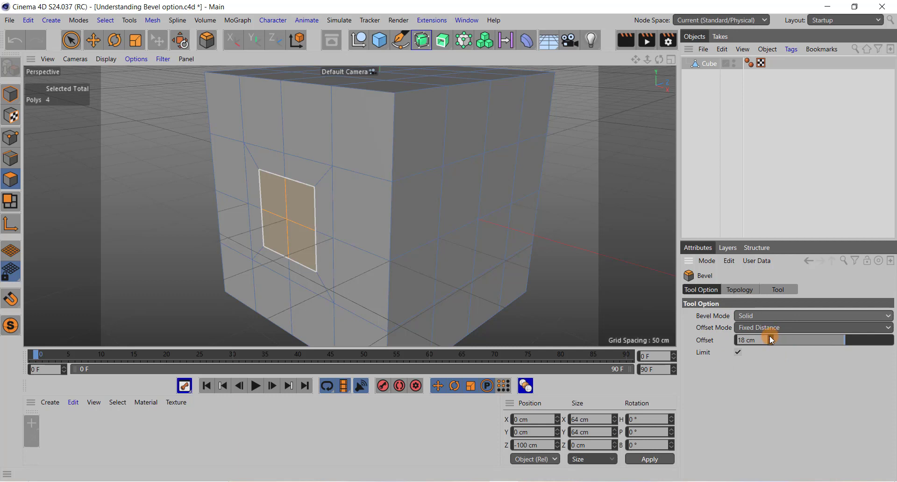
left_click_drag(769, 336, 771, 340)
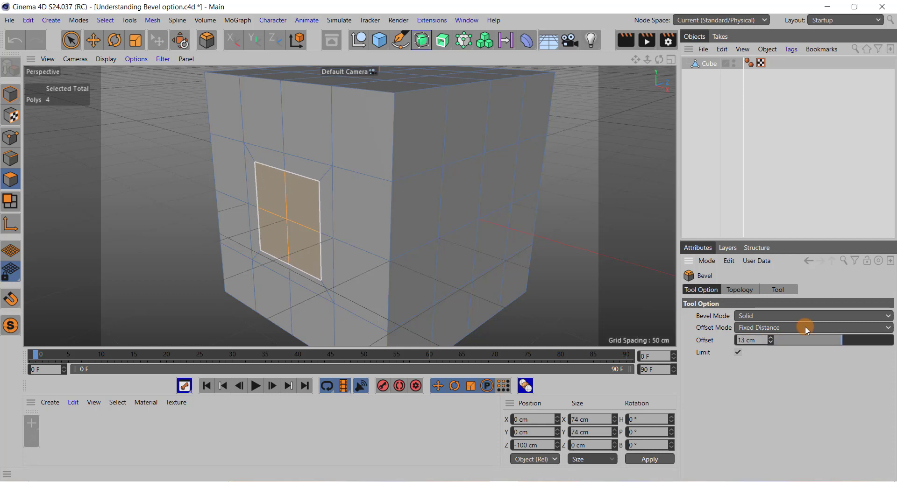
Use Radial offset mode with the Chamfer bevel mode, setting the offset to 17 cm and the depth to 45 %
left_click(883, 327)
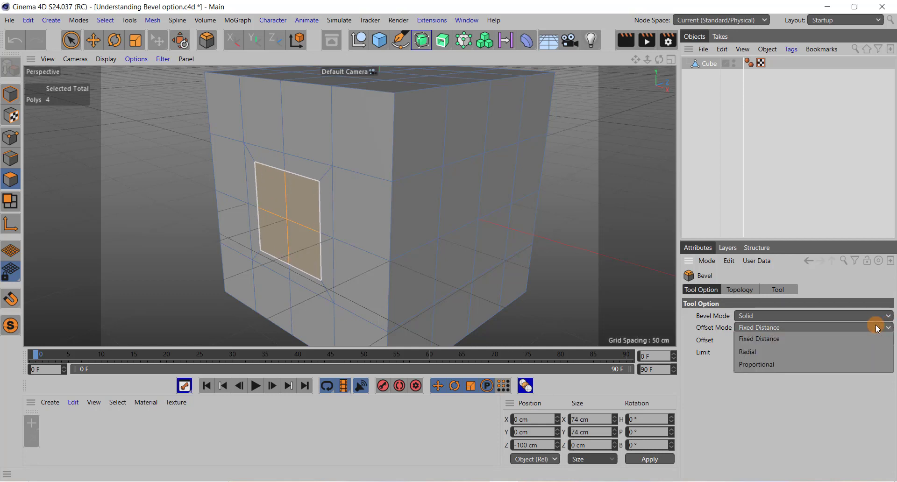
left_click(784, 349)
left_click(770, 317)
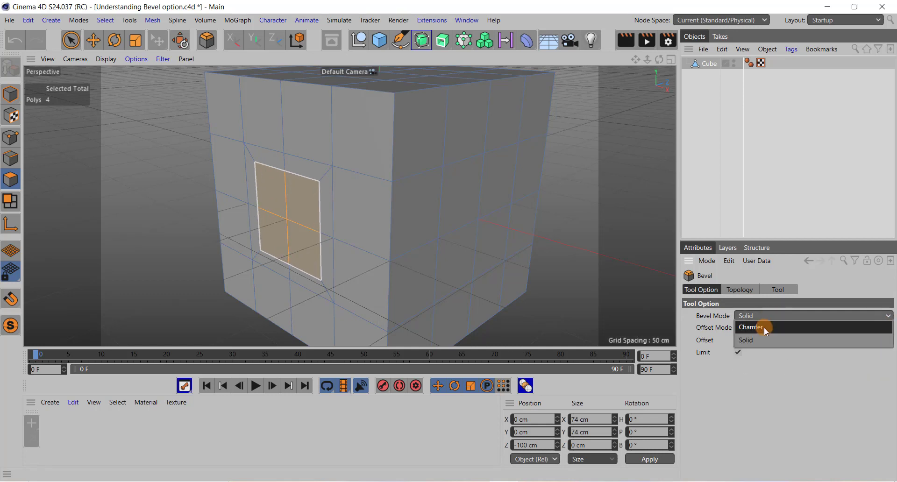
left_click(764, 327)
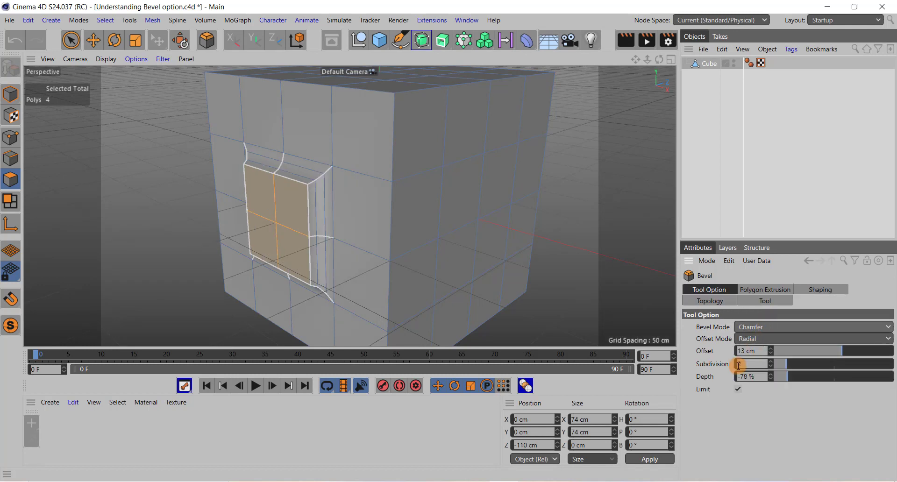
left_click(771, 349)
left_click_drag(771, 350, 768, 379)
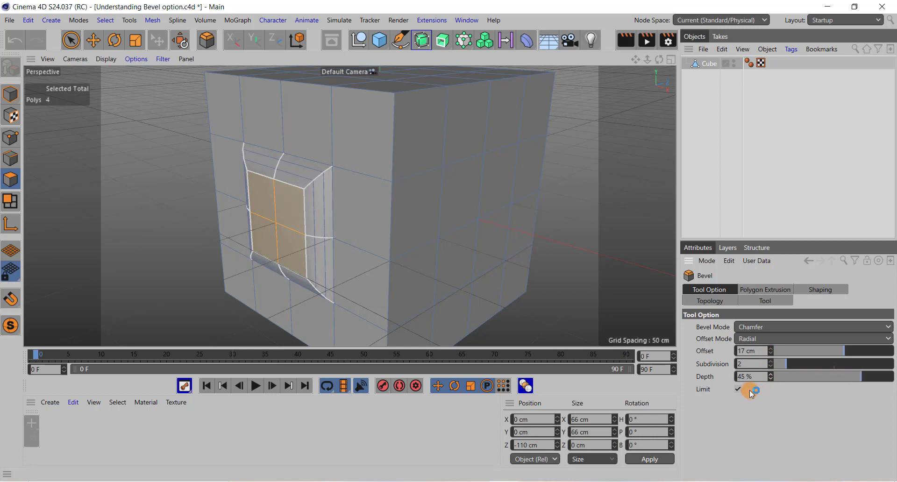
Set the bevel's polygon extrusion to 25 cm and its max angle to 18°, trying a max angle of 0° first
left_click(767, 291)
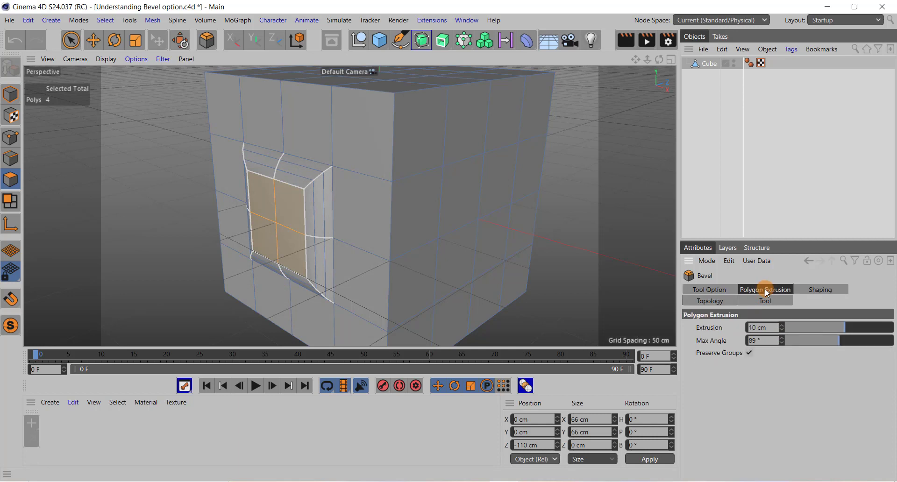
left_click_drag(782, 327, 594, 340)
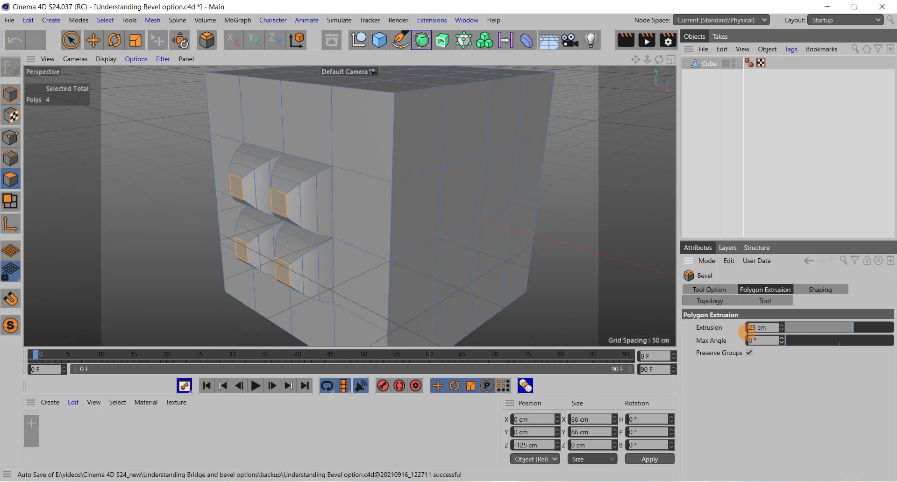
left_click_drag(785, 337, 781, 335)
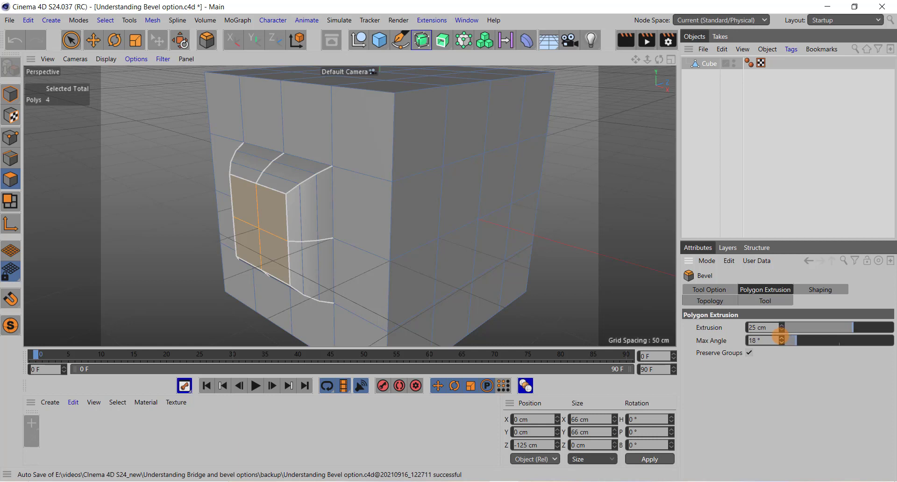
left_click(726, 329)
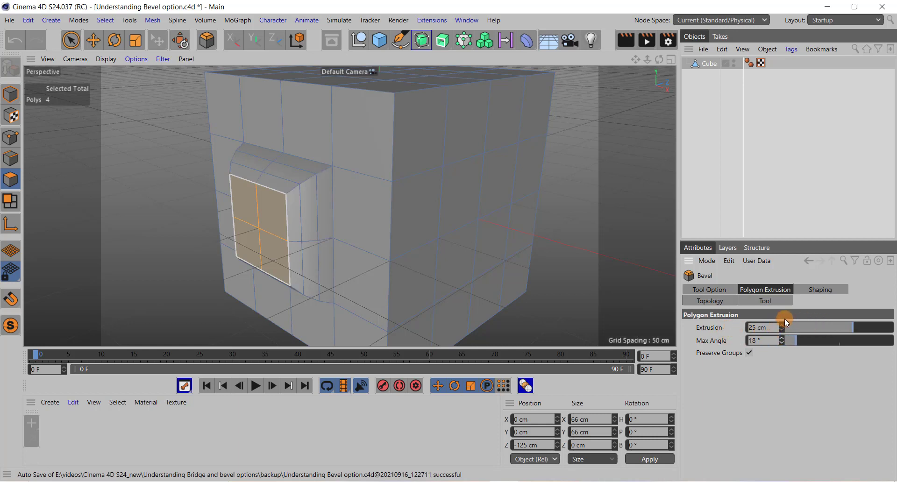
Try a User shape on the polygon bevel with both curve points pulled down, and switch the shape to Profile
left_click(834, 291)
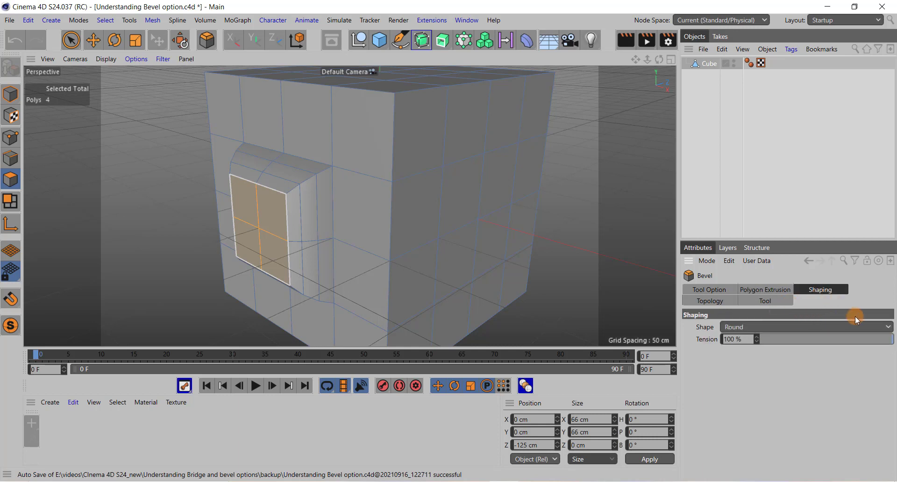
left_click(887, 329)
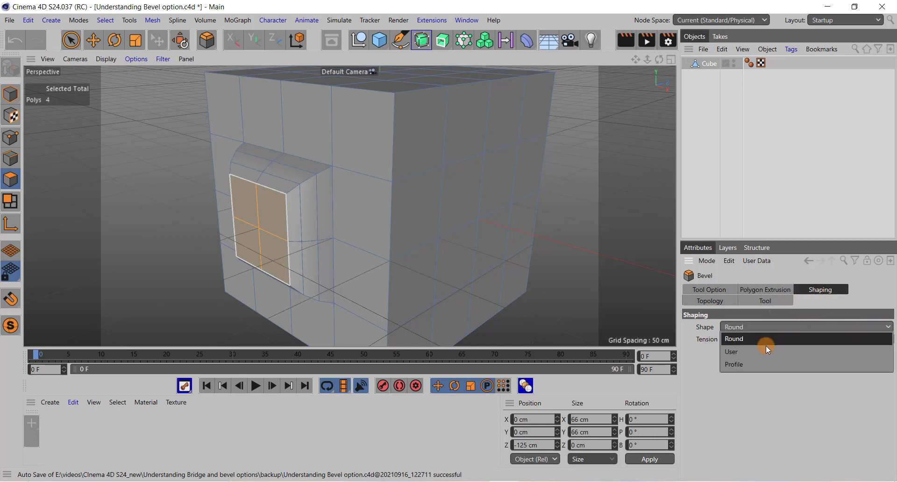
left_click(748, 352)
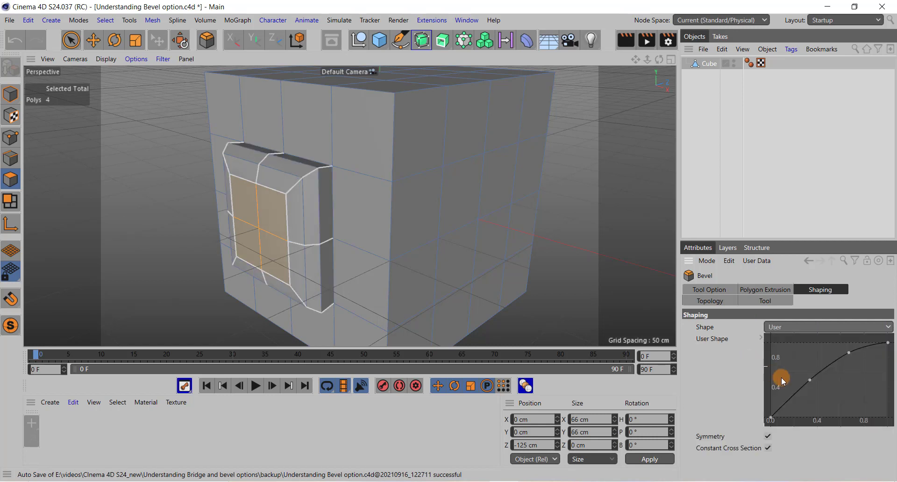
left_click_drag(811, 380, 813, 399)
left_click(847, 348)
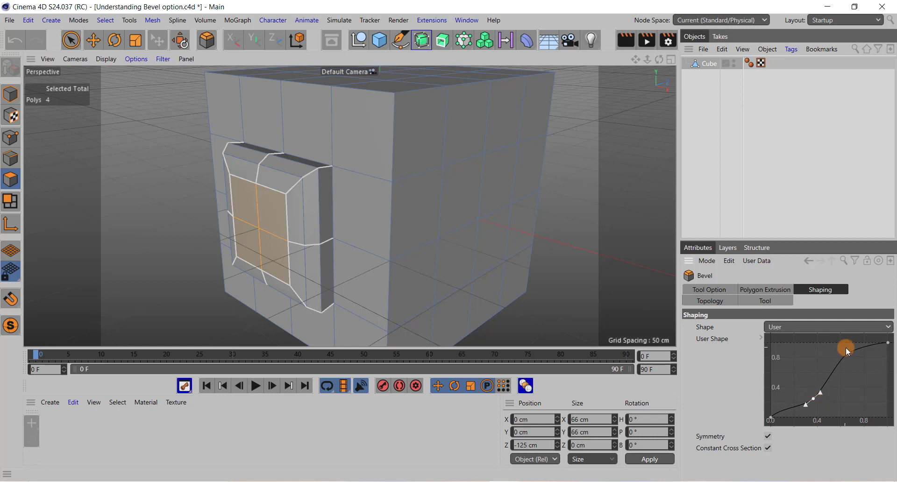
left_click_drag(851, 354, 863, 400)
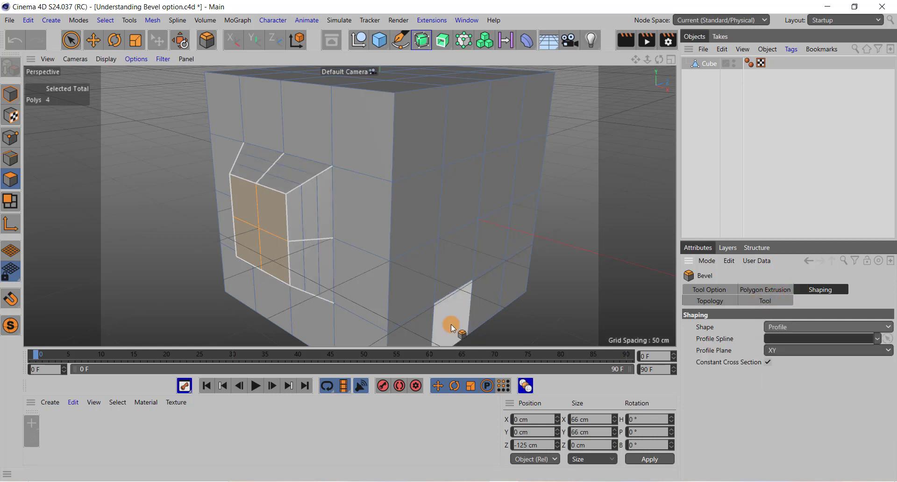
Bevel the four raised polygons again freehand, with an offset of about 25 cm, pulling them outward into a narrow tip
left_click_drag(452, 328, 796, 344)
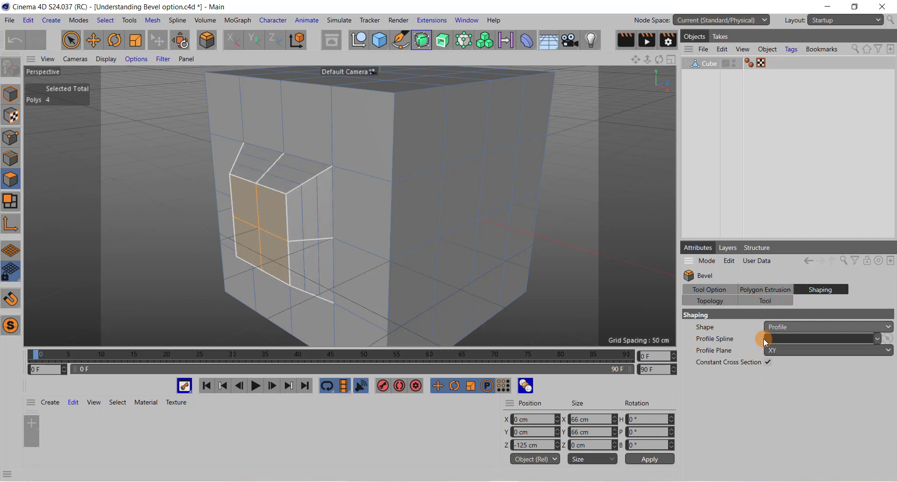
left_click_drag(434, 313, 298, 189)
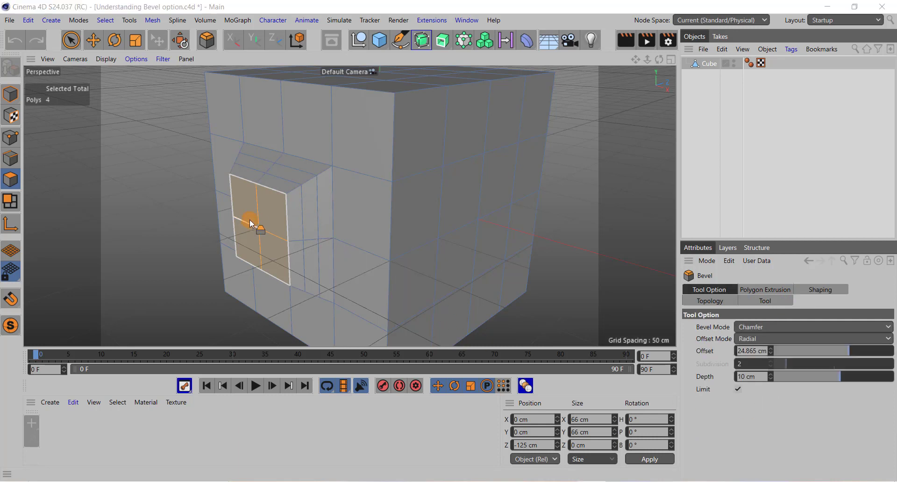
left_click_drag(250, 220, 248, 207)
left_click_drag(238, 187, 234, 200)
left_click_drag(238, 232, 214, 262)
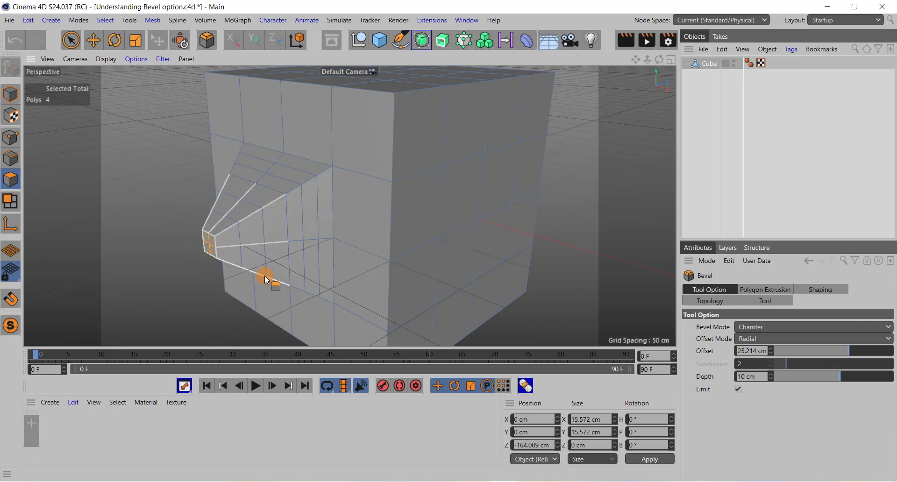